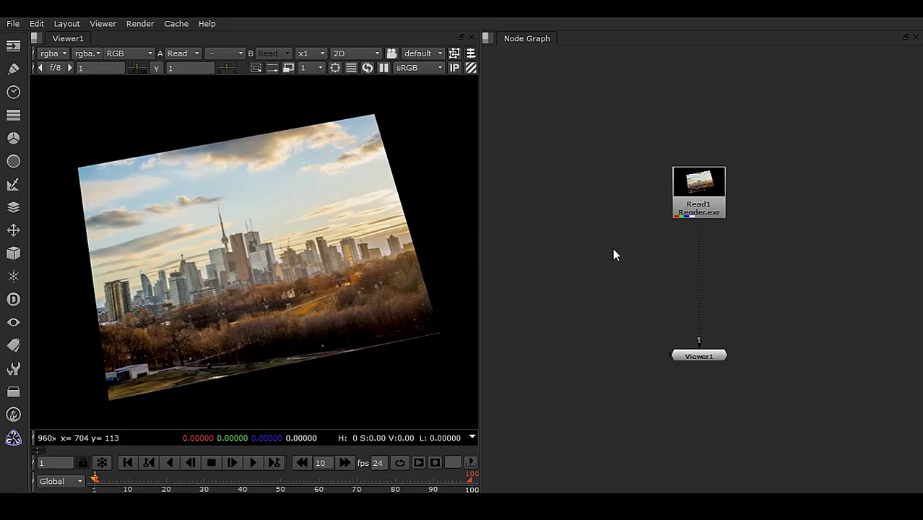
- Add a Vectorfield (Apply 3D LUT) node beneath Read1 using the 've' node search
{"action": "left_click", "coordinate": [695, 209]}
{"action": "key", "text": "Tab"}
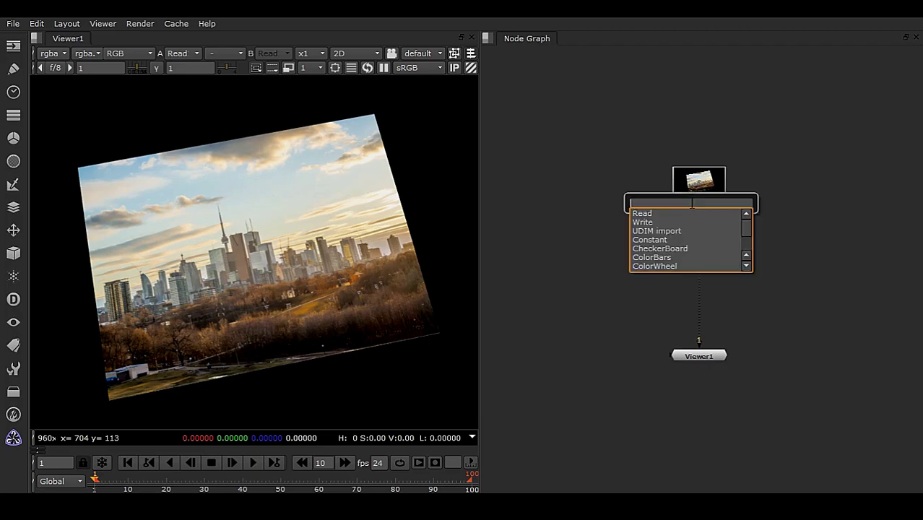
{"action": "type", "text": "ve"}
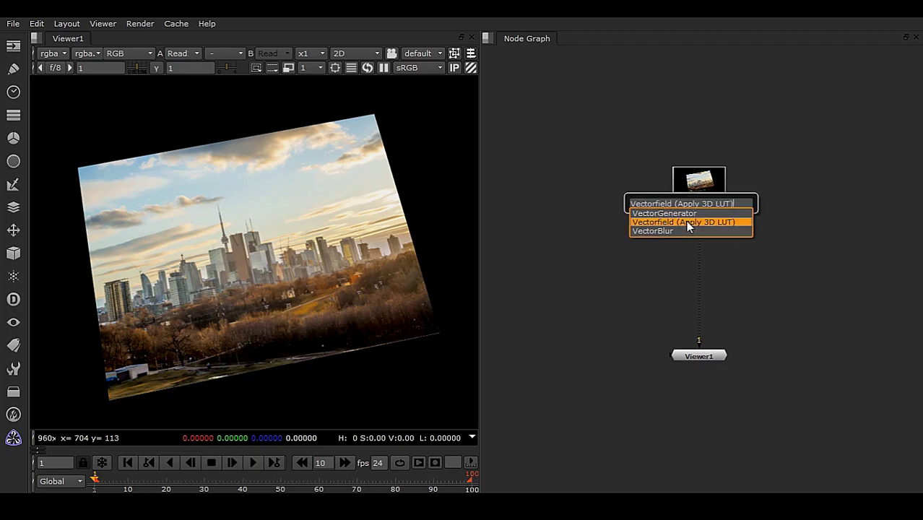
{"action": "left_click", "coordinate": [688, 226]}
{"action": "left_click_drag", "start_coordinate": [646, 197], "coordinate": [620, 195]}
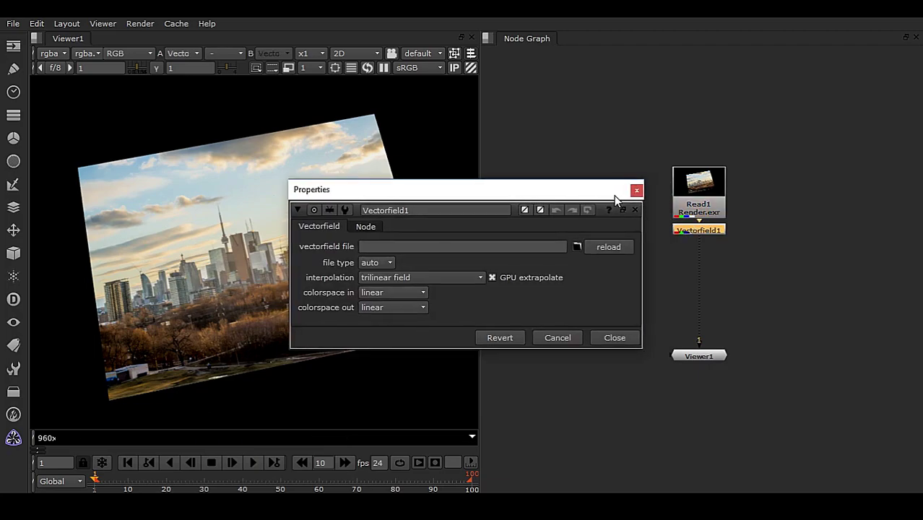
{"action": "scroll", "coordinate": [704, 281], "scroll_direction": "up", "scroll_amount": 5}
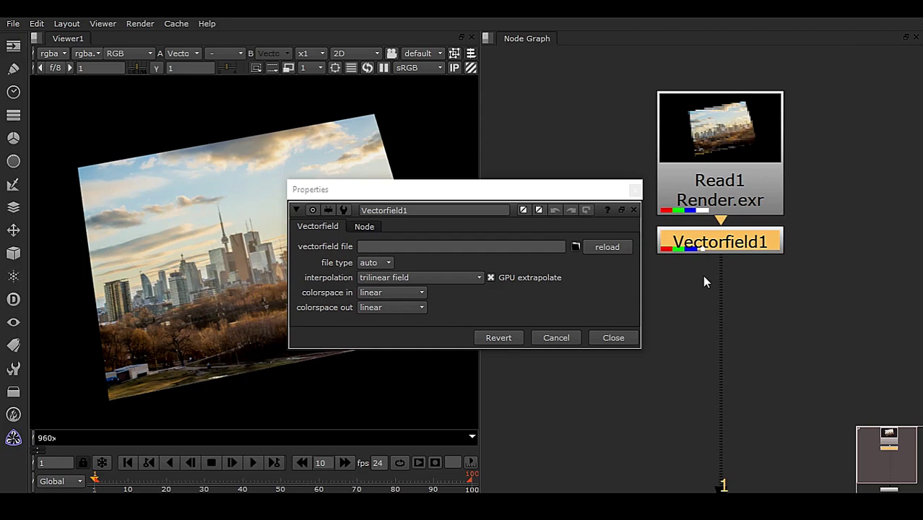
- Load F-8700-V2-STD.3dl from the Desktop as Vectorfield1's vectorfield file
{"action": "left_click", "coordinate": [576, 246]}
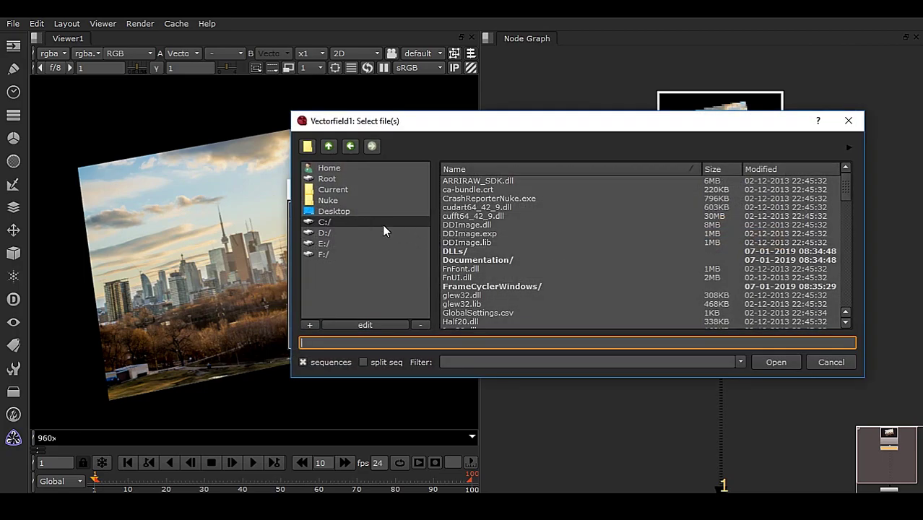
{"action": "left_click", "coordinate": [354, 216]}
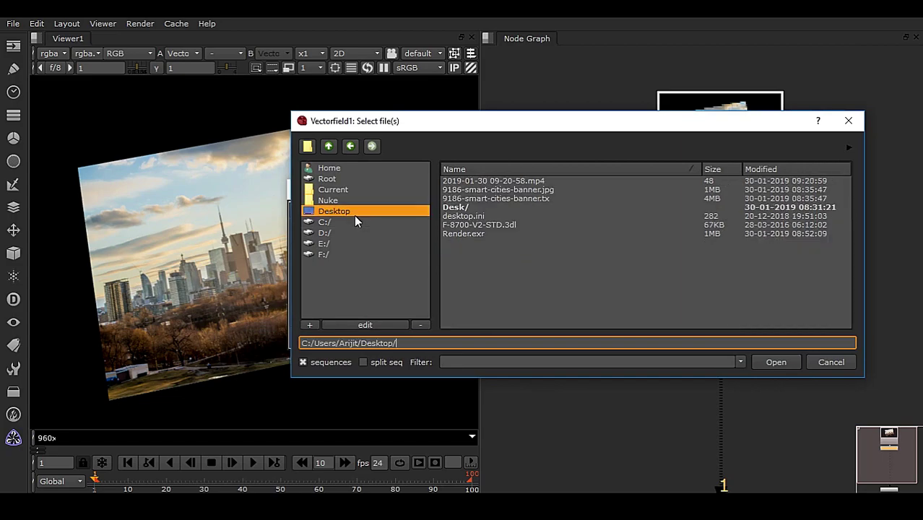
{"action": "left_click", "coordinate": [517, 224]}
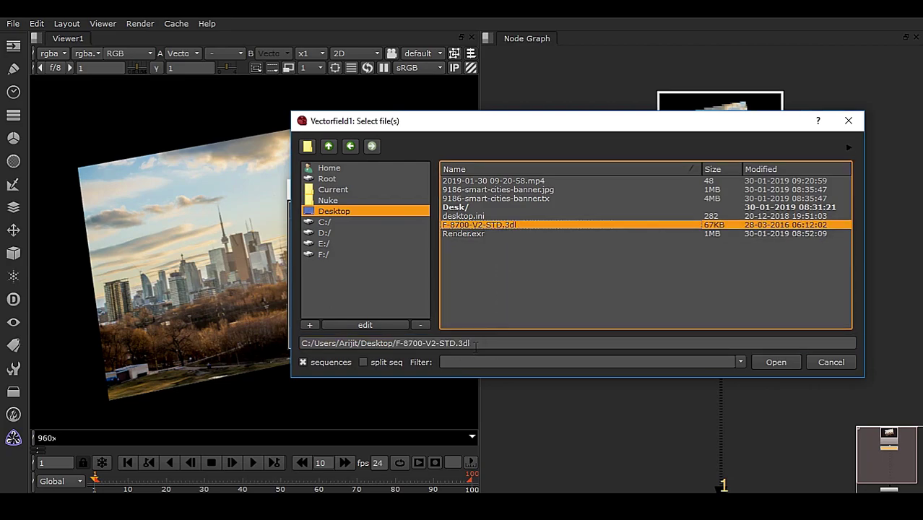
{"action": "left_click", "coordinate": [776, 363]}
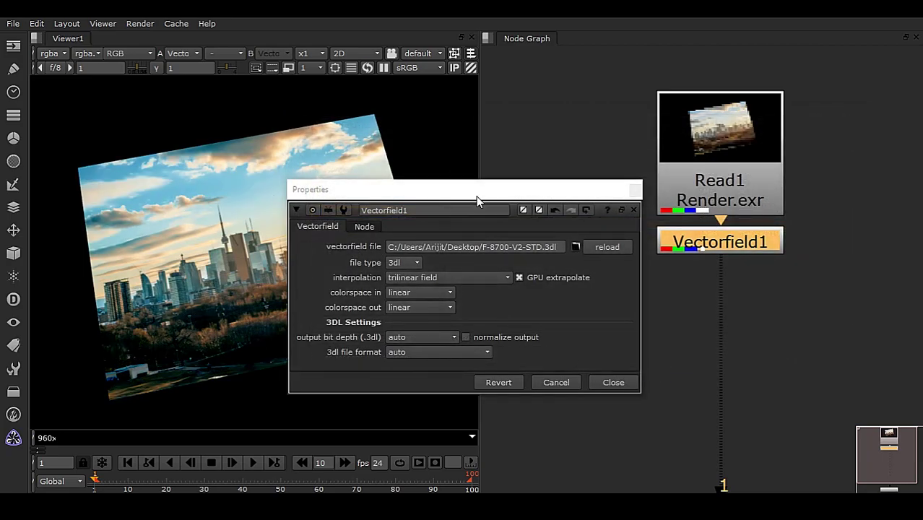
{"action": "left_click_drag", "start_coordinate": [476, 196], "coordinate": [676, 288]}
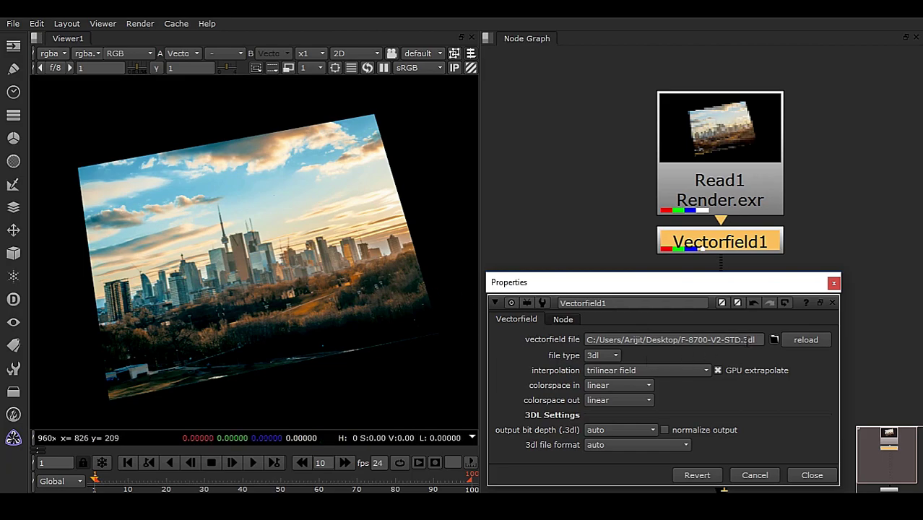
{"action": "mouse_move", "coordinate": [759, 346]}
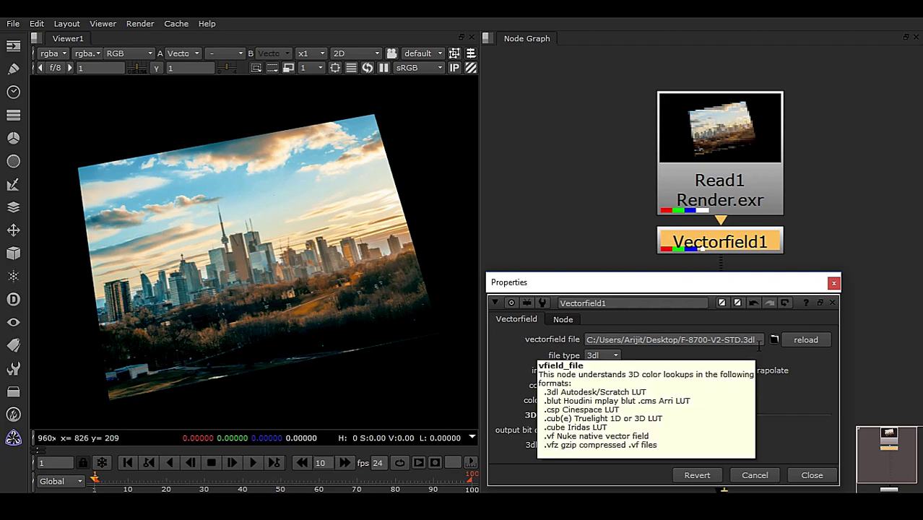
{"action": "left_click_drag", "start_coordinate": [725, 289], "coordinate": [724, 150]}
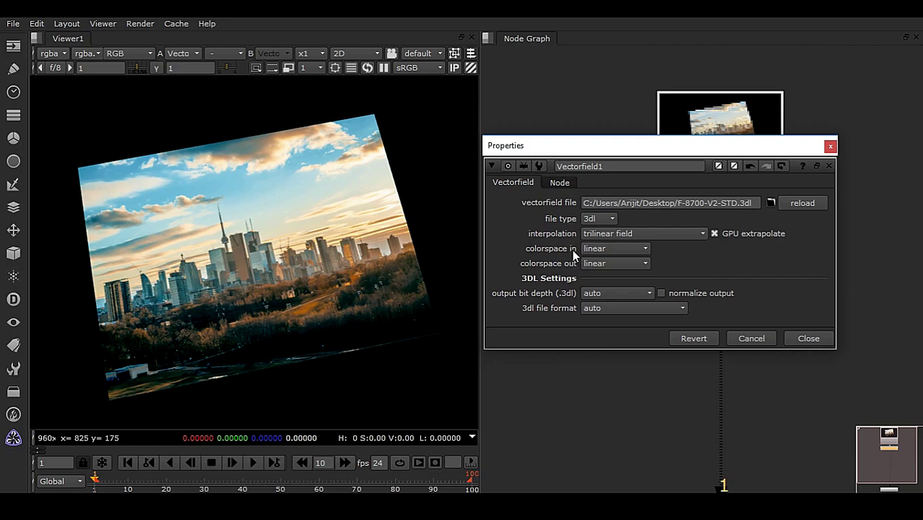
- Set Vectorfield1's colorspace in to sRGB, leaving colorspace out linear
{"action": "left_click", "coordinate": [596, 251]}
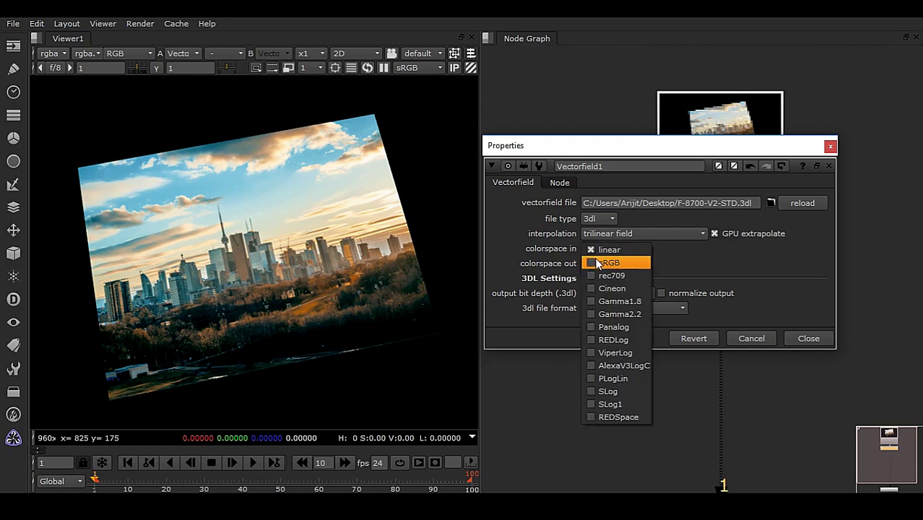
{"action": "left_click", "coordinate": [602, 262]}
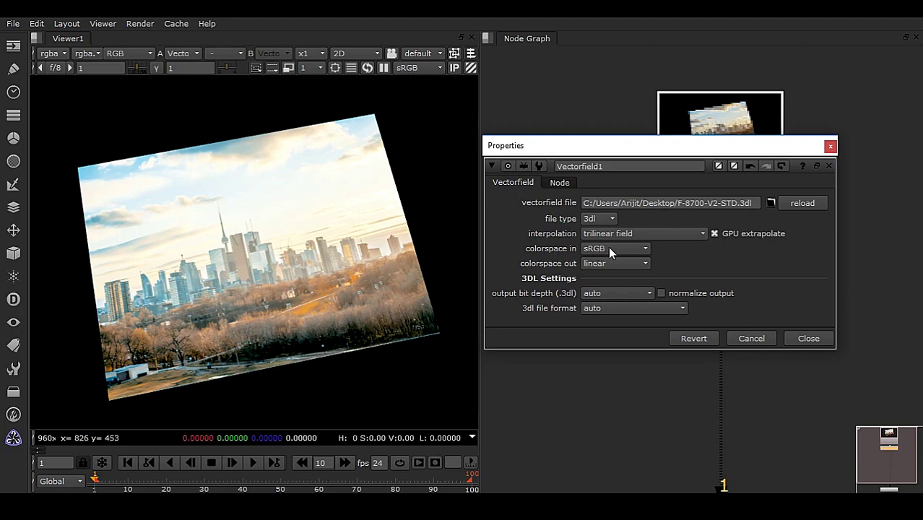
- Change the Nuke viewer's display transform from sRGB to None
{"action": "left_click", "coordinate": [418, 67]}
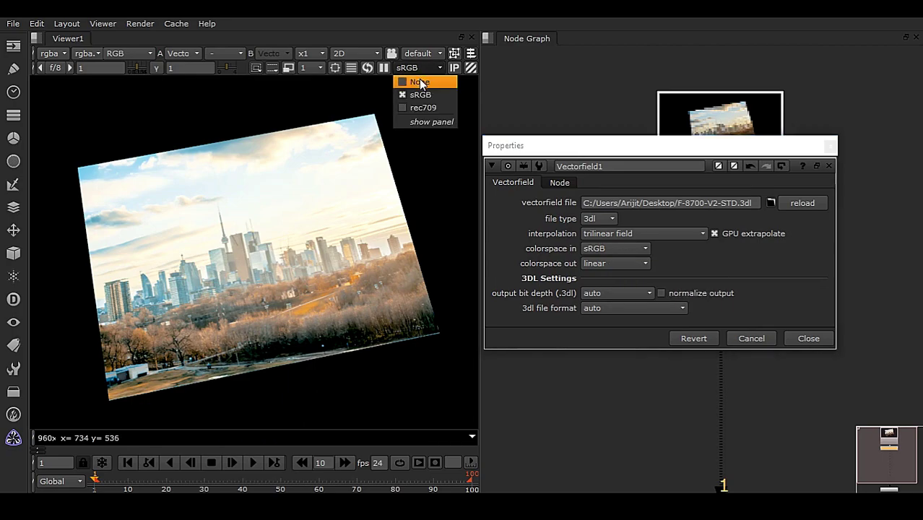
{"action": "left_click", "coordinate": [438, 81]}
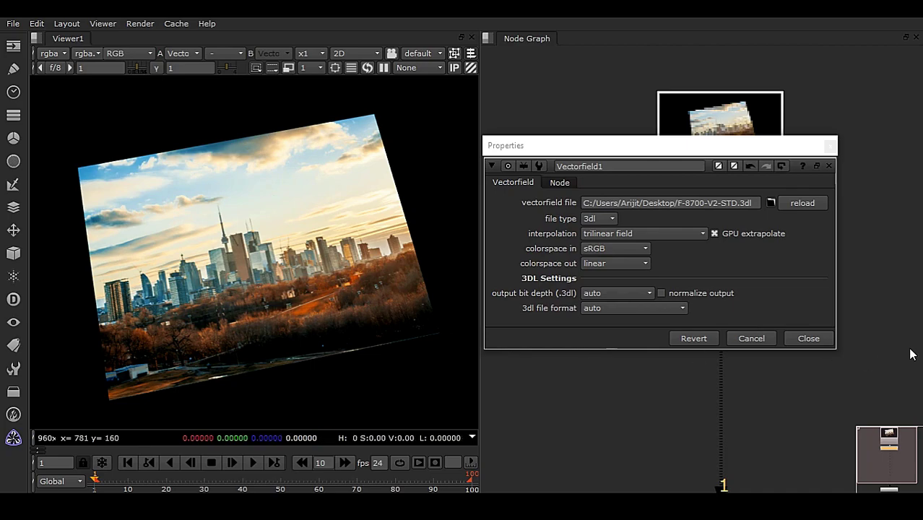
- Close Vectorfield1's properties, move the node lower beneath Read1, then reopen and close them again
{"action": "left_click", "coordinate": [810, 338]}
{"action": "left_click_drag", "start_coordinate": [746, 243], "coordinate": [753, 286]}
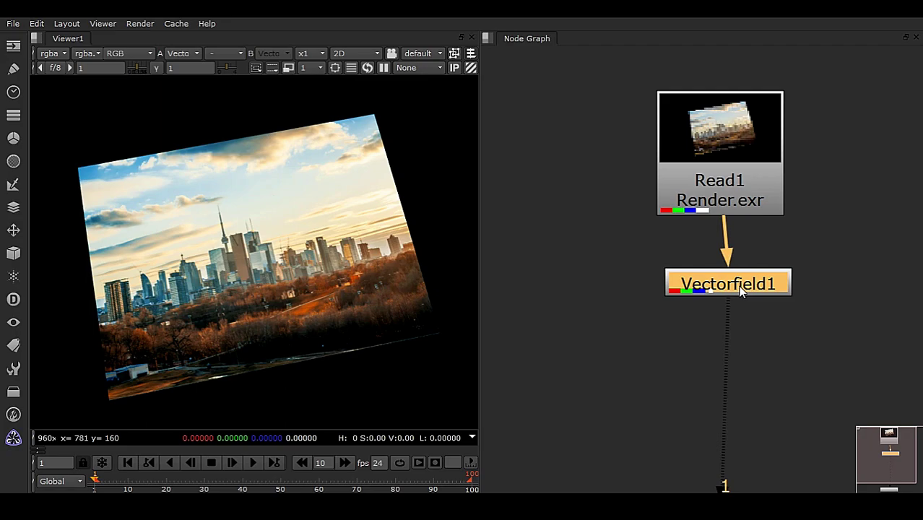
{"action": "double_click", "coordinate": [740, 287]}
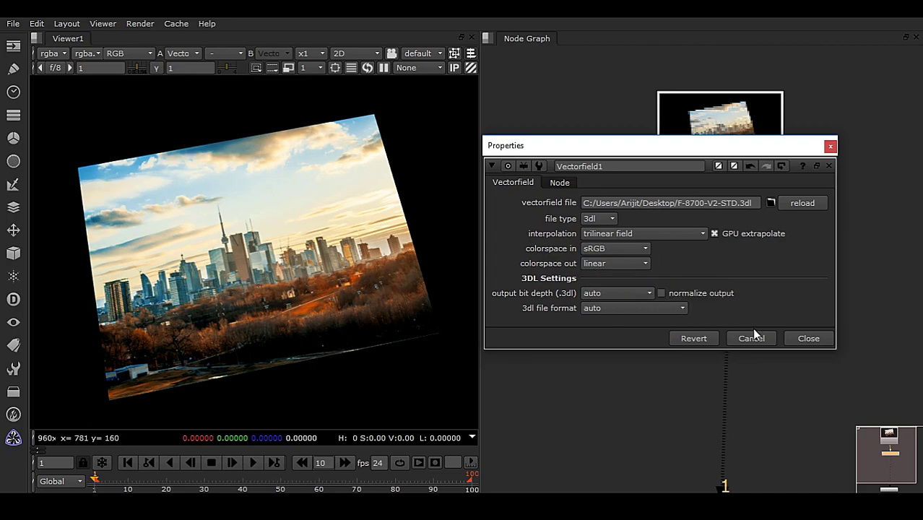
{"action": "left_click", "coordinate": [819, 338]}
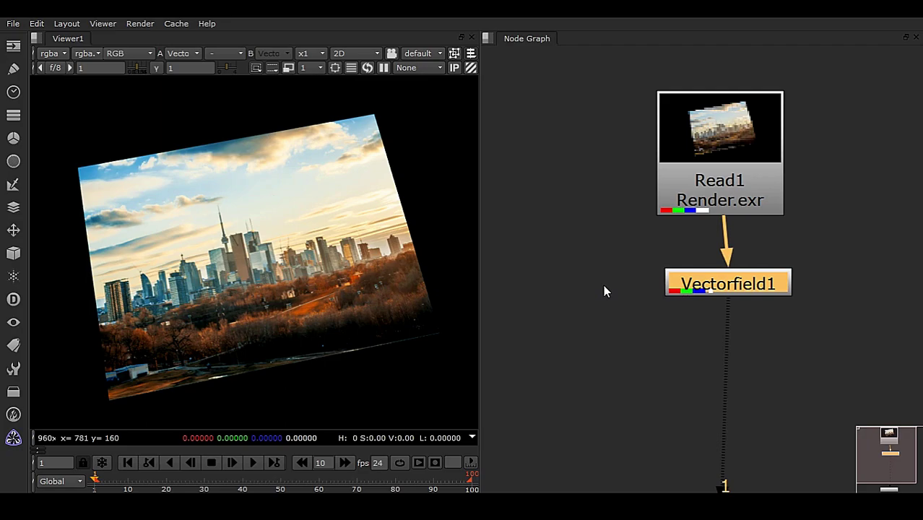
- Switch from Nuke to Autodesk Maya showing the Arnold RenderView skyline
{"action": "mouse_move", "coordinate": [380, 507]}
{"action": "left_click", "coordinate": [446, 443]}
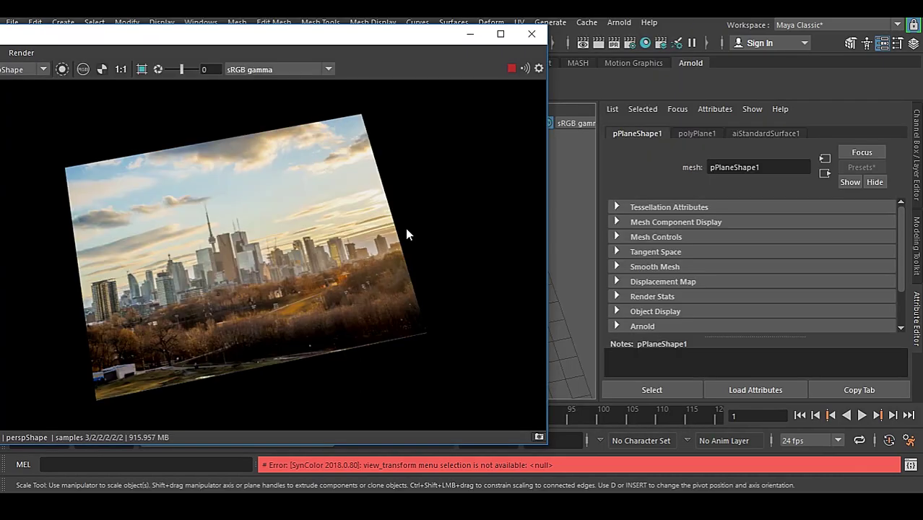
- Open Maya's Color Management preferences and arrange them beside the Arnold RenderView window
{"action": "left_click", "coordinate": [909, 441]}
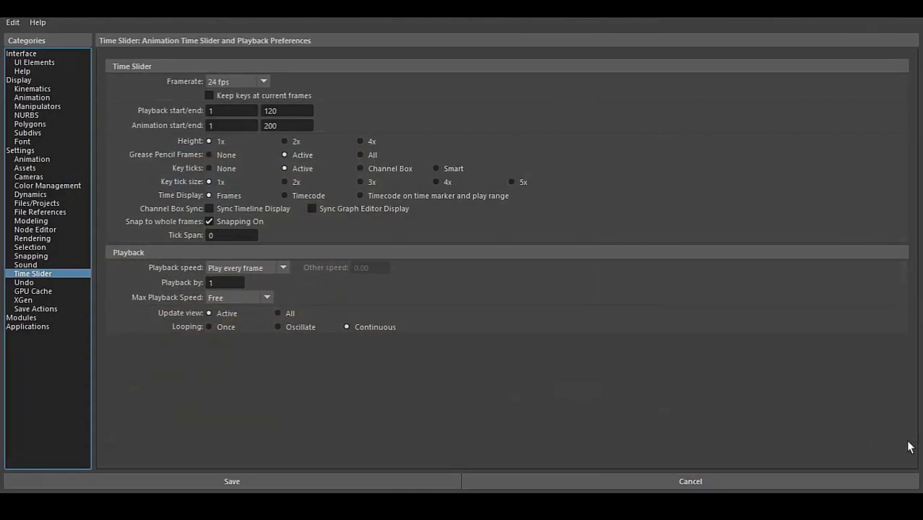
{"action": "left_click", "coordinate": [70, 185]}
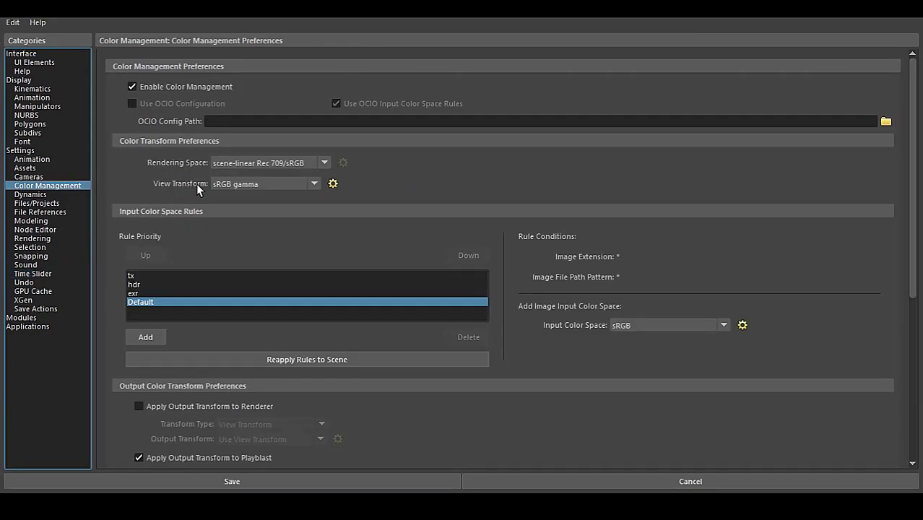
{"action": "left_click_drag", "start_coordinate": [374, 8], "coordinate": [664, 89]}
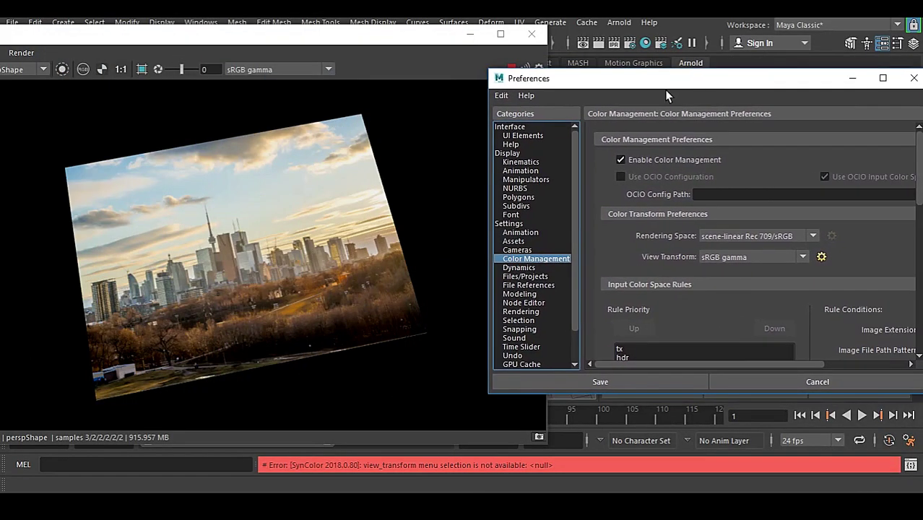
{"action": "left_click_drag", "start_coordinate": [390, 39], "coordinate": [333, 42]}
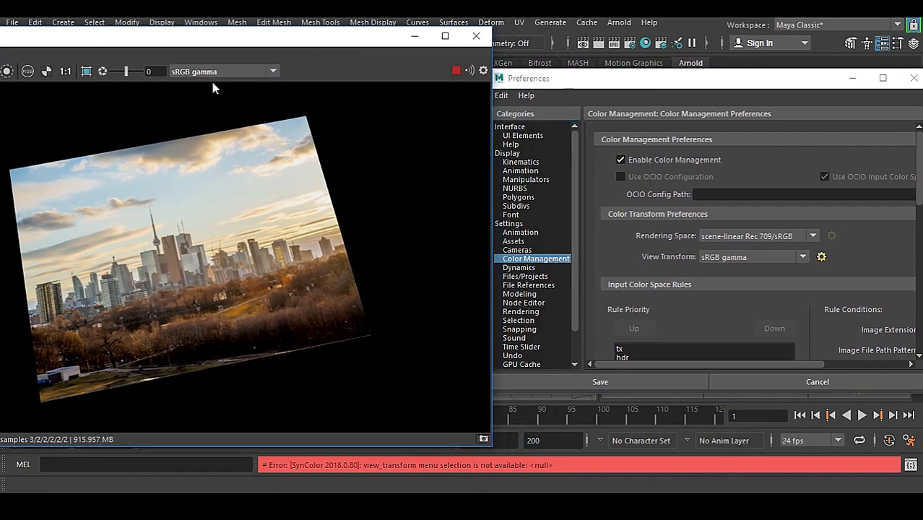
{"action": "left_click_drag", "start_coordinate": [266, 44], "coordinate": [443, 54]}
{"action": "left_click", "coordinate": [69, 64]}
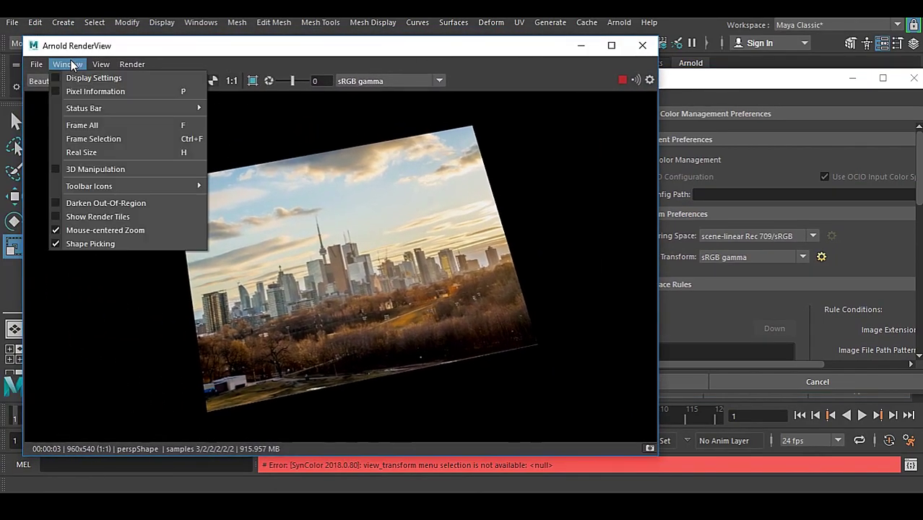
- Turn off Show View Transform under RenderView's Toolbar Icons menu
{"action": "mouse_move", "coordinate": [83, 186]}
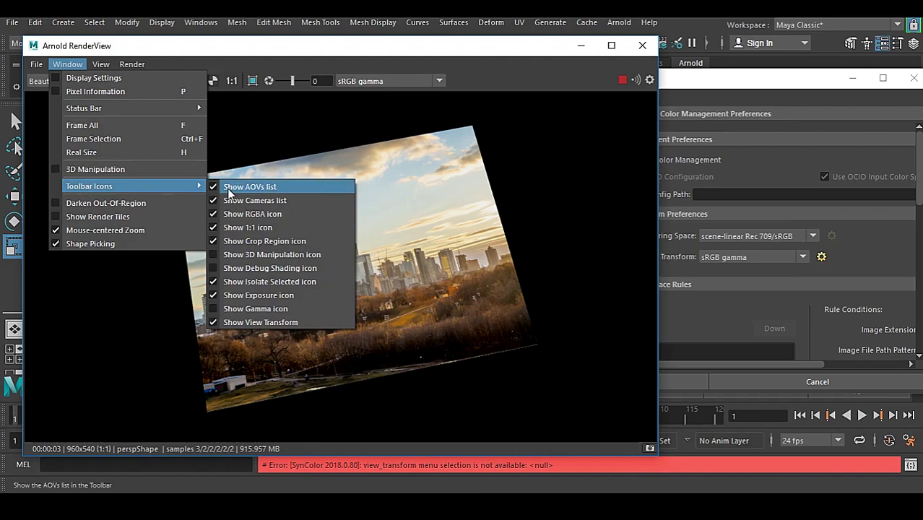
{"action": "left_click", "coordinate": [260, 324]}
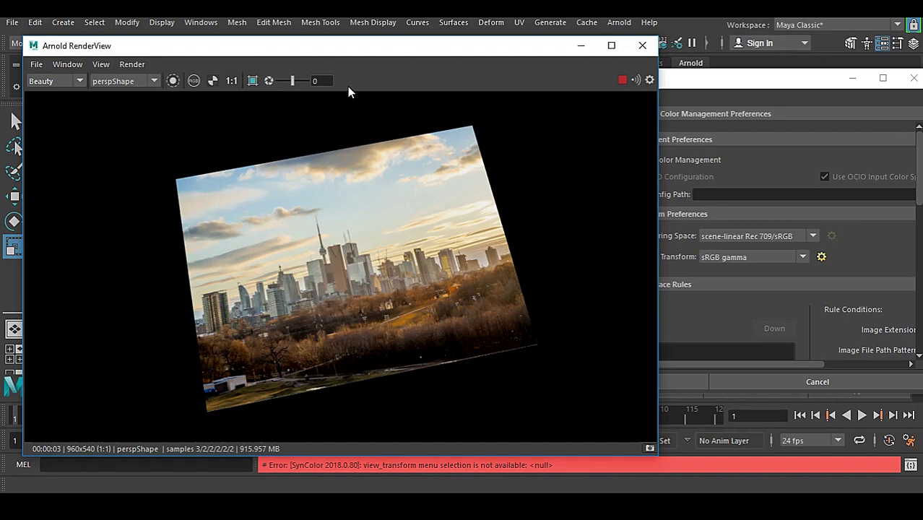
{"action": "left_click_drag", "start_coordinate": [388, 46], "coordinate": [97, 46]}
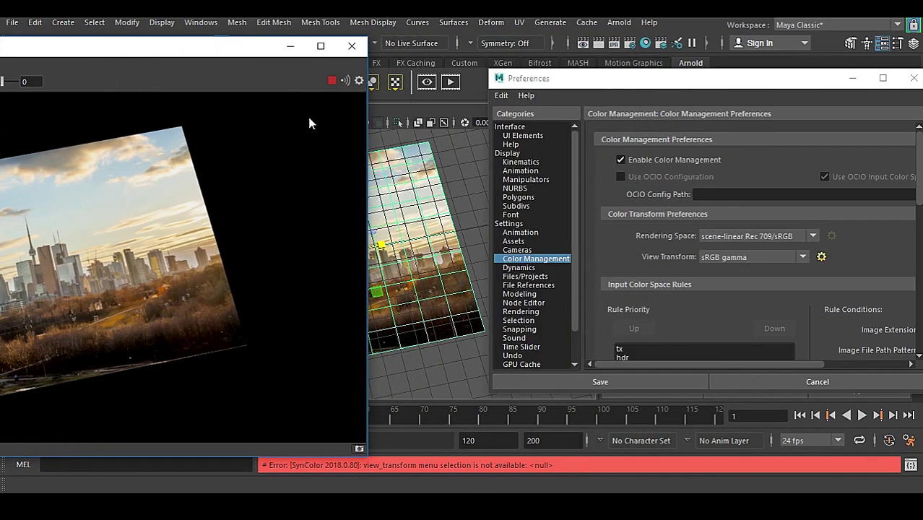
- Show RenderView's Display Settings (gamma 1, exposure 0, sRGB gamma) and shift both windows left
{"action": "left_click", "coordinate": [359, 82]}
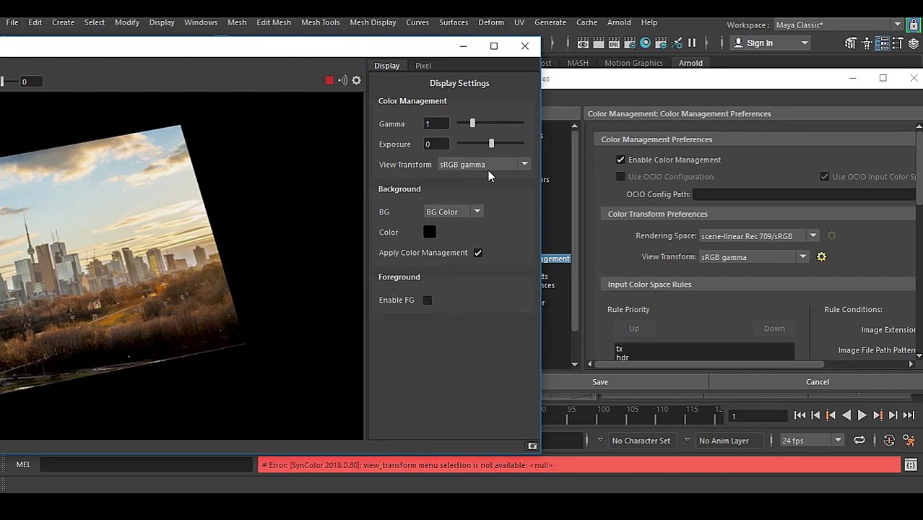
{"action": "left_click_drag", "start_coordinate": [409, 50], "coordinate": [192, 52]}
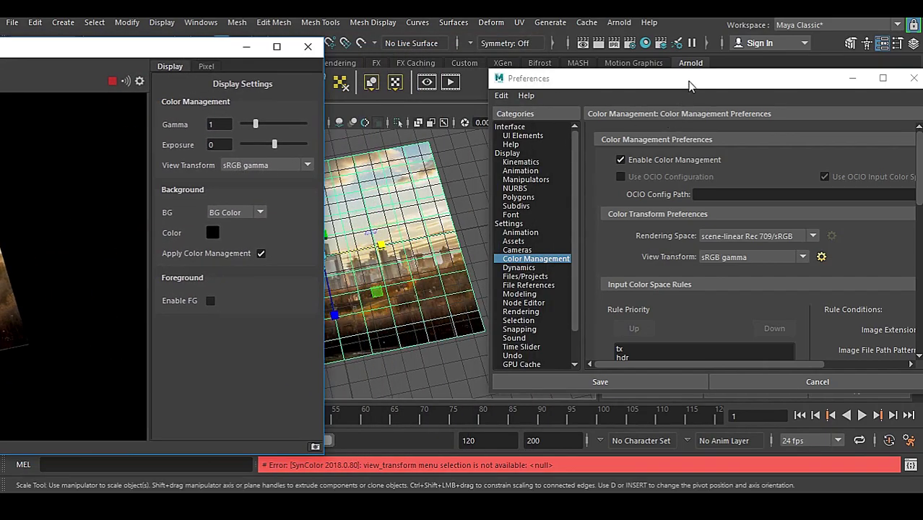
{"action": "left_click_drag", "start_coordinate": [688, 85], "coordinate": [474, 88]}
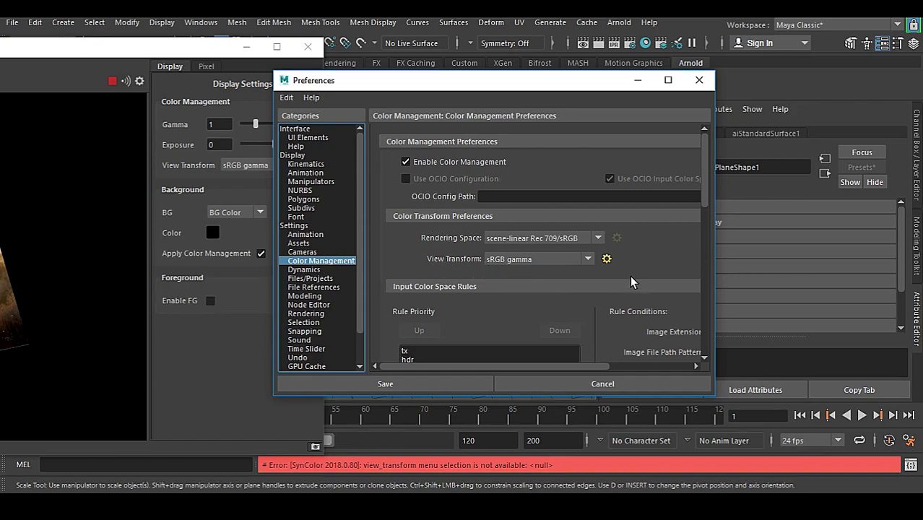
- Add a new custom view transform using the F-8700-V2-STD.3dl LUT file
{"action": "left_click", "coordinate": [587, 260]}
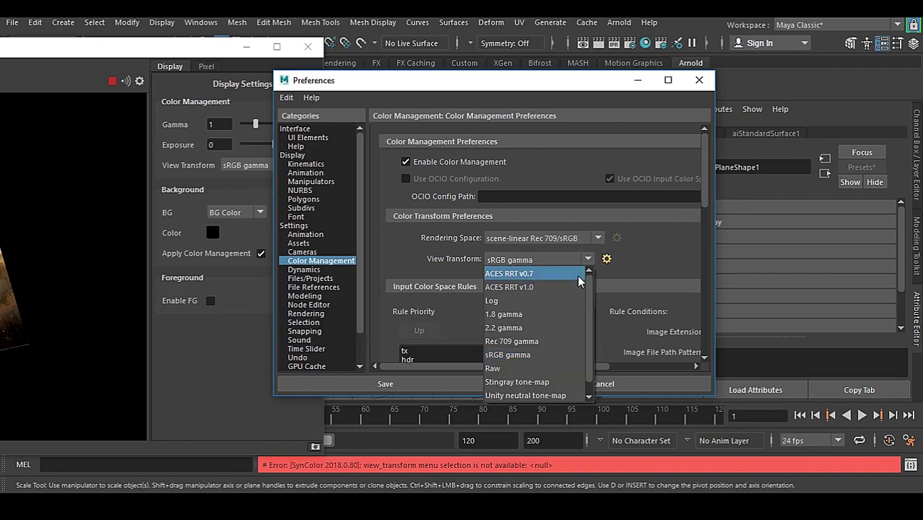
{"action": "scroll", "coordinate": [586, 310], "scroll_direction": "down", "scroll_amount": 1}
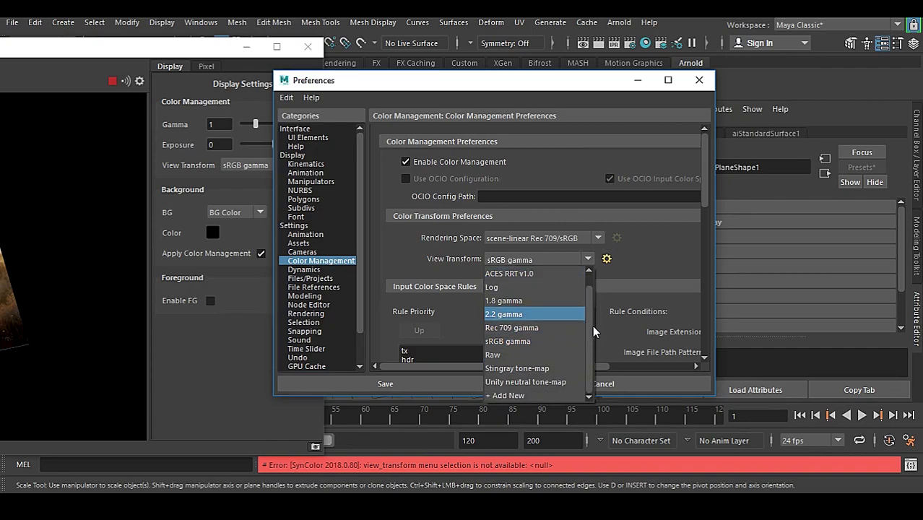
{"action": "left_click", "coordinate": [518, 397]}
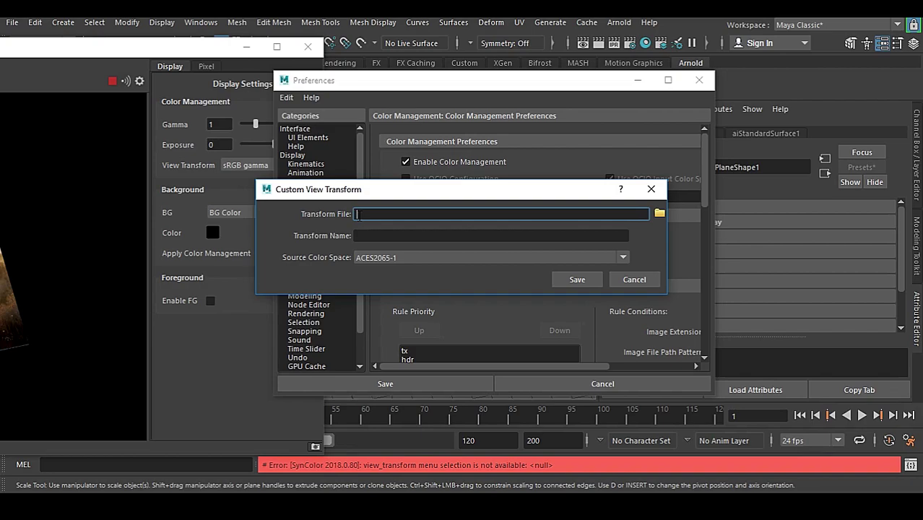
{"action": "left_click", "coordinate": [660, 214]}
{"action": "left_click", "coordinate": [264, 130]}
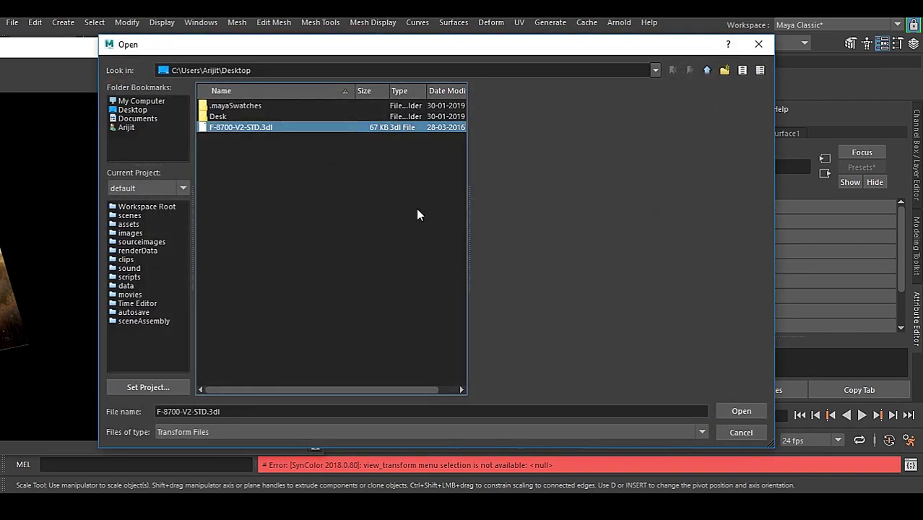
{"action": "left_click", "coordinate": [741, 411]}
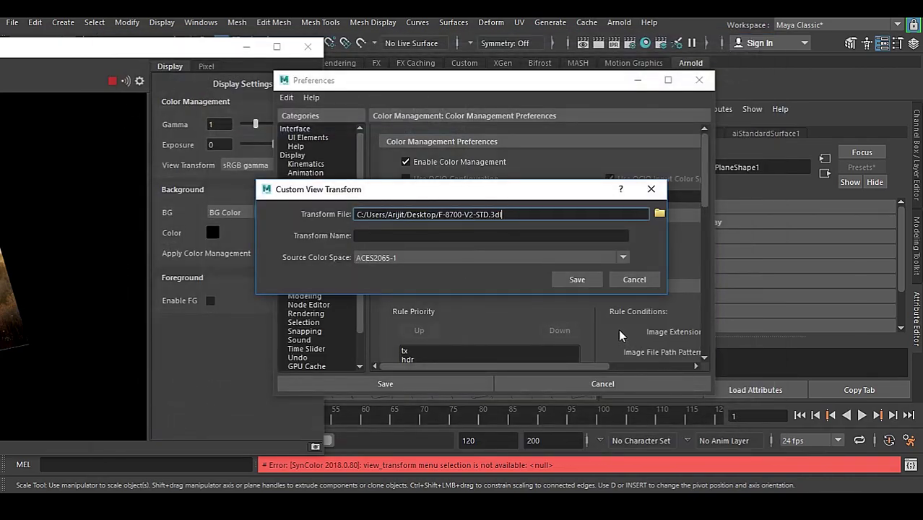
- Enter a name for the custom transform and set its source colour space to sRGB
{"action": "left_click", "coordinate": [386, 236]}
{"action": "type", "text": "Arijit"}
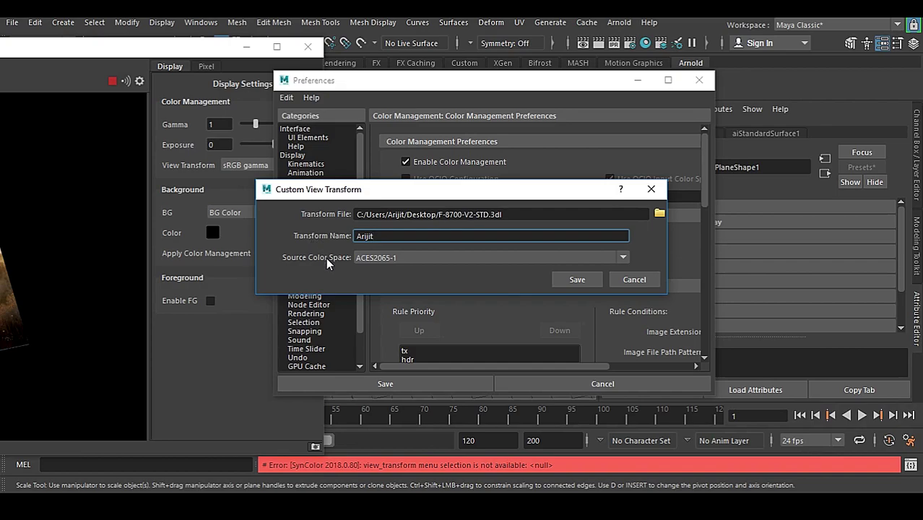
{"action": "left_click", "coordinate": [380, 258]}
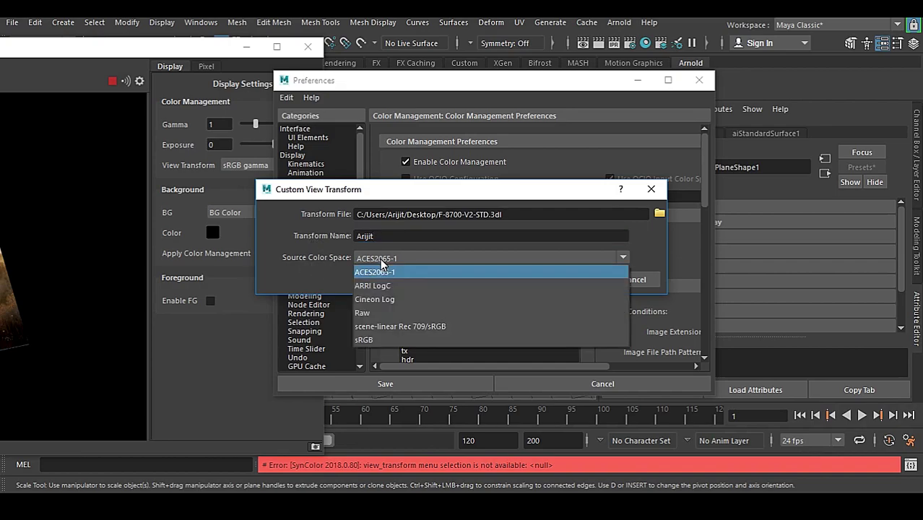
{"action": "left_click", "coordinate": [380, 334]}
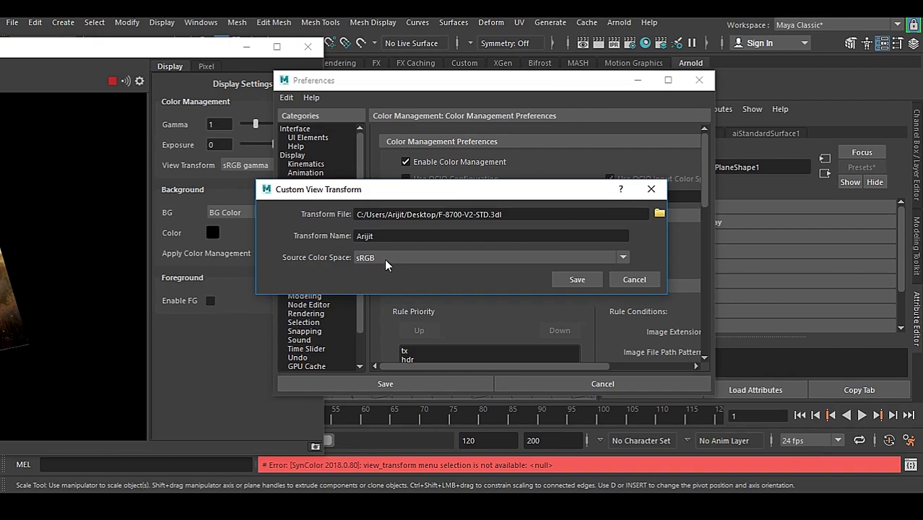
- Save the custom view transform and place NukeX's graded viewer beside RenderView for comparison
{"action": "left_click", "coordinate": [582, 277]}
{"action": "left_click_drag", "start_coordinate": [186, 47], "coordinate": [624, 32]}
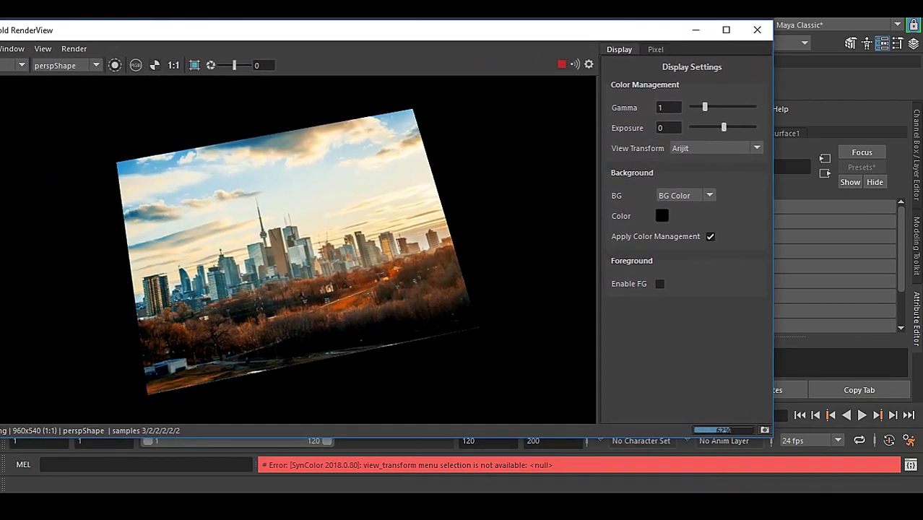
{"action": "mouse_move", "coordinate": [413, 509]}
{"action": "left_click", "coordinate": [481, 456]}
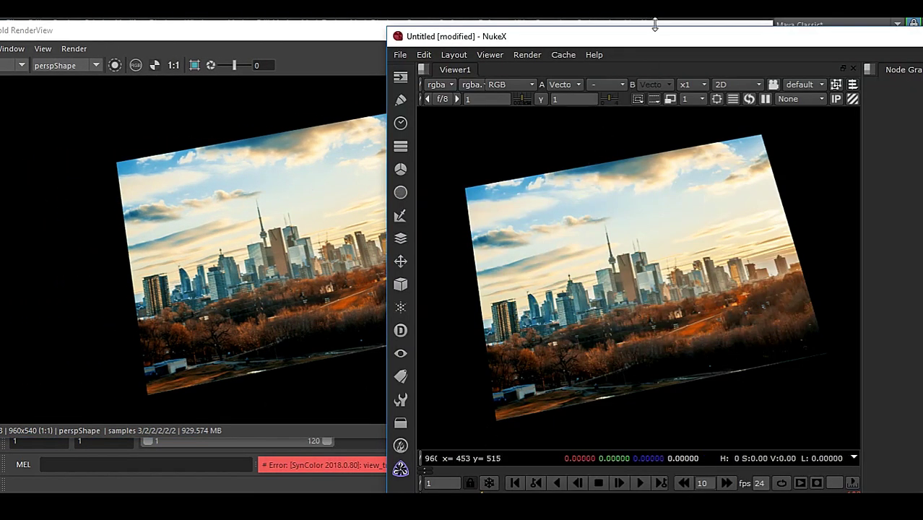
{"action": "left_click_drag", "start_coordinate": [661, 36], "coordinate": [758, 22]}
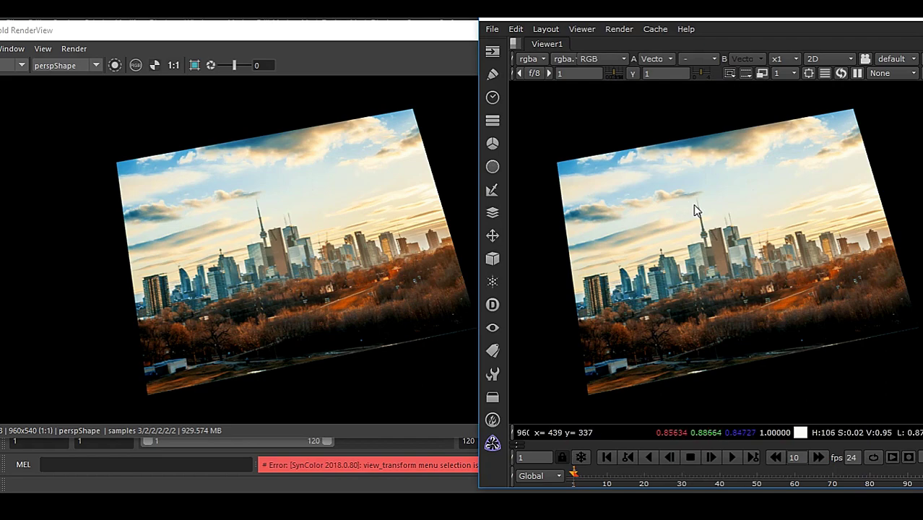
- Turn on Toolbar Icons > Show View Transform in the Arnold RenderView
{"action": "left_click", "coordinate": [285, 38]}
{"action": "left_click_drag", "start_coordinate": [285, 39], "coordinate": [250, 42]}
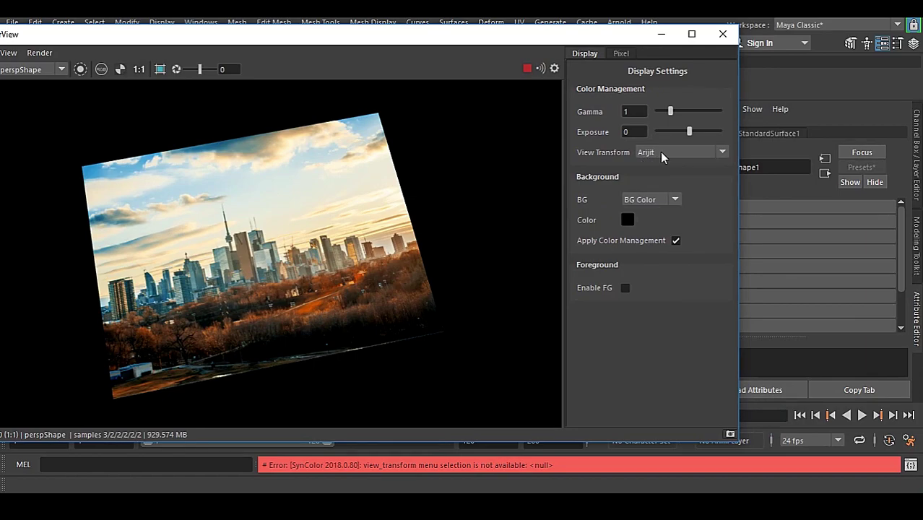
{"action": "left_click_drag", "start_coordinate": [331, 35], "coordinate": [457, 36]}
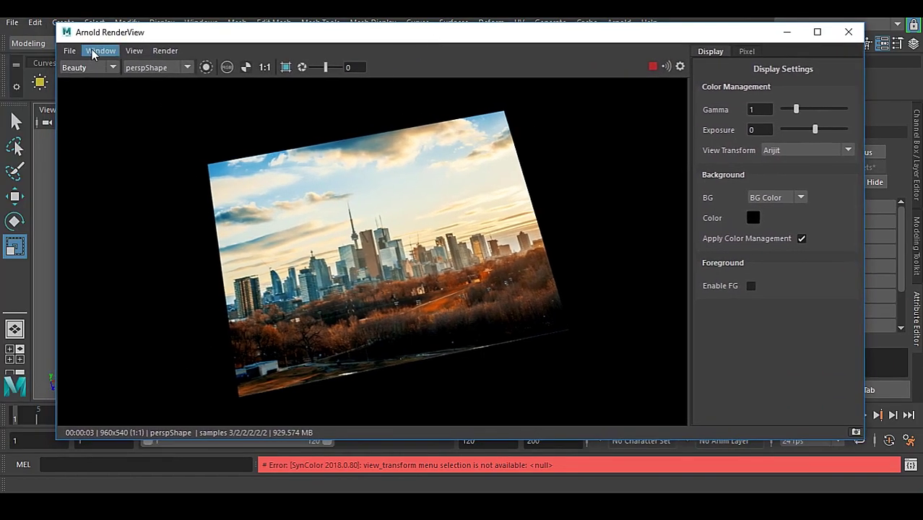
{"action": "left_click", "coordinate": [98, 51]}
{"action": "mouse_move", "coordinate": [115, 174]}
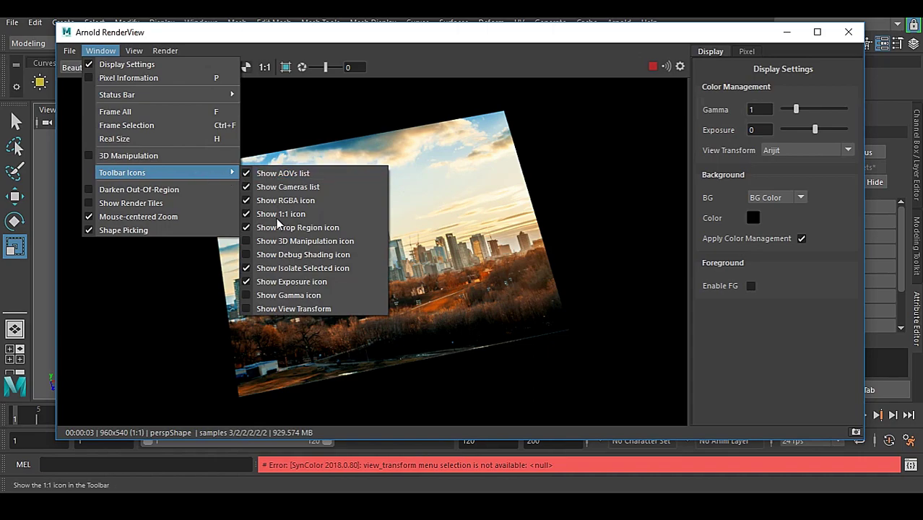
{"action": "left_click", "coordinate": [300, 310]}
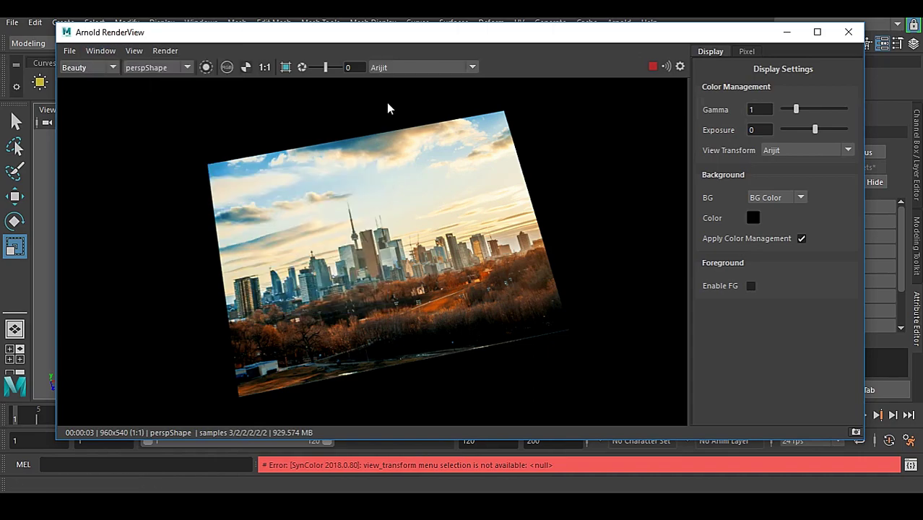
- Confirm the View Transform dropdown keeps the custom LUT transform, then compare the render with Nuke
{"action": "left_click", "coordinate": [416, 72]}
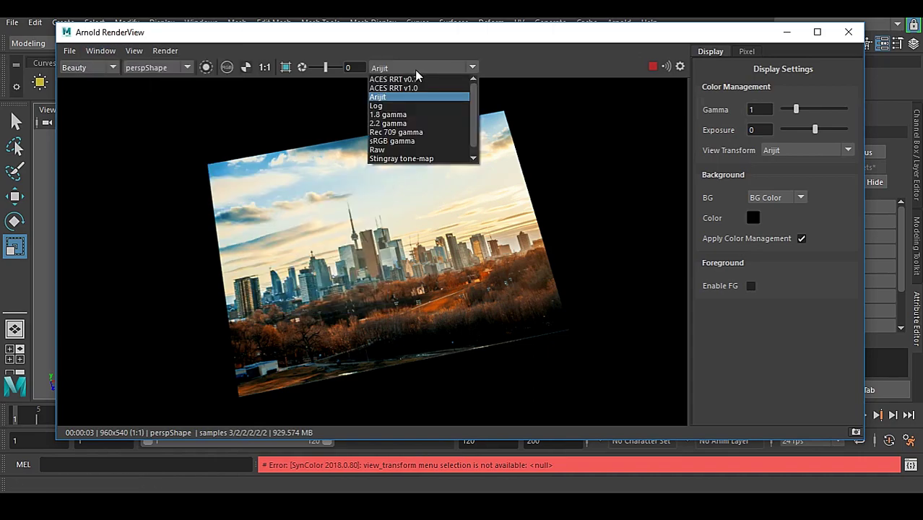
{"action": "left_click", "coordinate": [408, 70]}
{"action": "left_click_drag", "start_coordinate": [447, 37], "coordinate": [368, 48]}
{"action": "mouse_move", "coordinate": [415, 505]}
{"action": "left_click", "coordinate": [502, 433]}
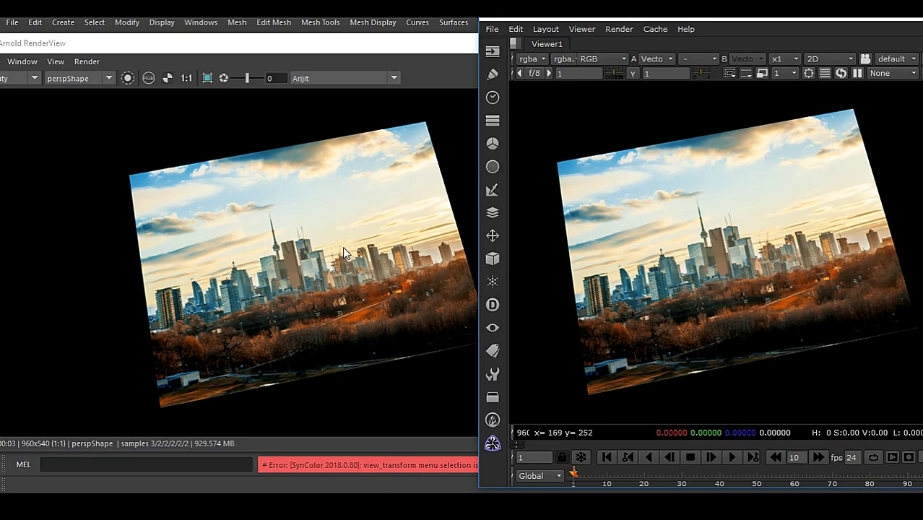
{"action": "left_click_drag", "start_coordinate": [354, 45], "coordinate": [322, 35]}
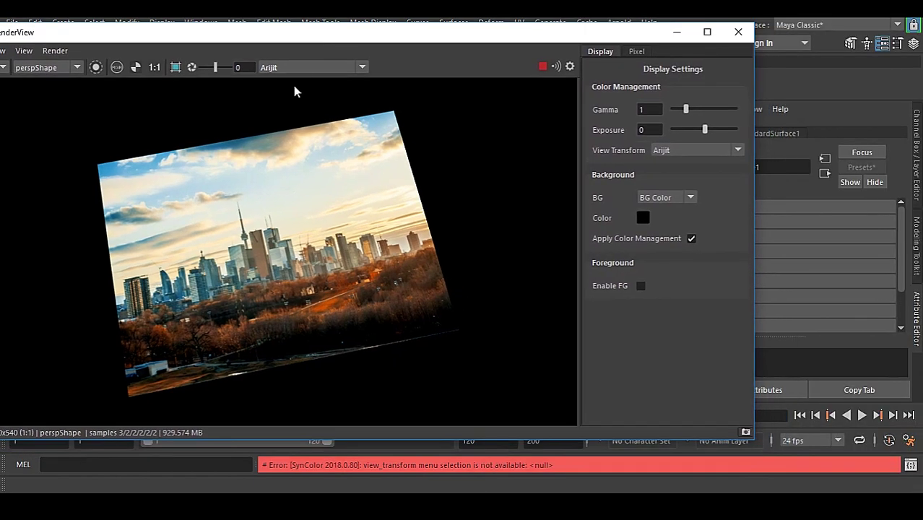